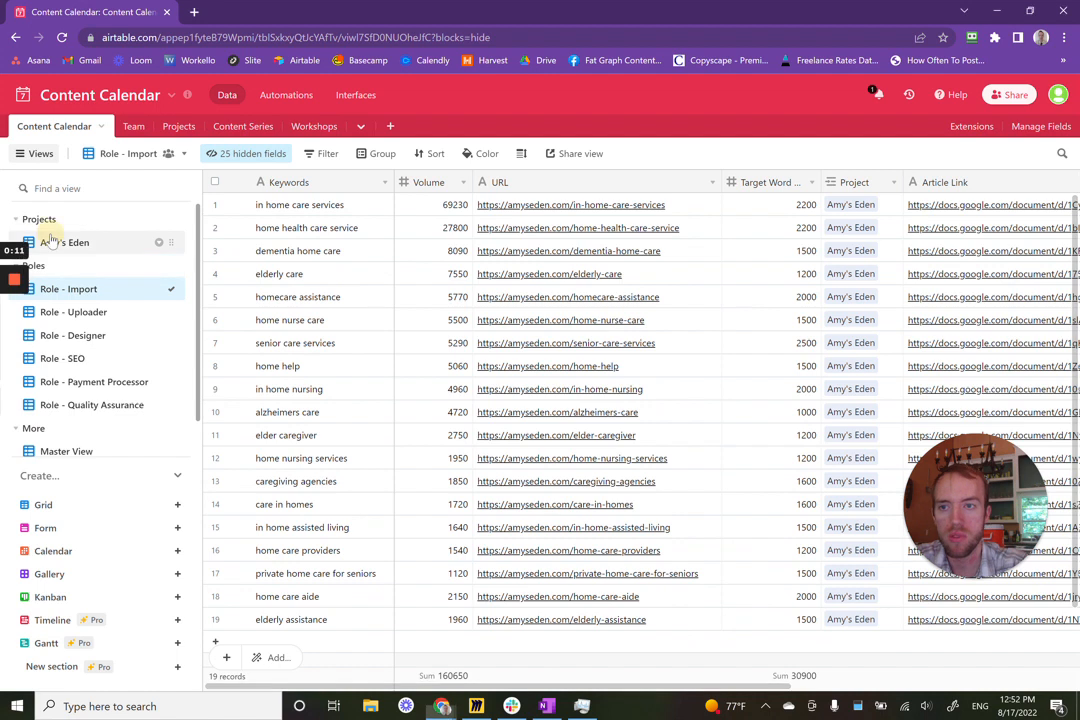
Look through the Amy's Eden project view and the Import, Uploader, Quality Assurance and Payment Processor role views, returning to Role - Uploader.
click(62, 243)
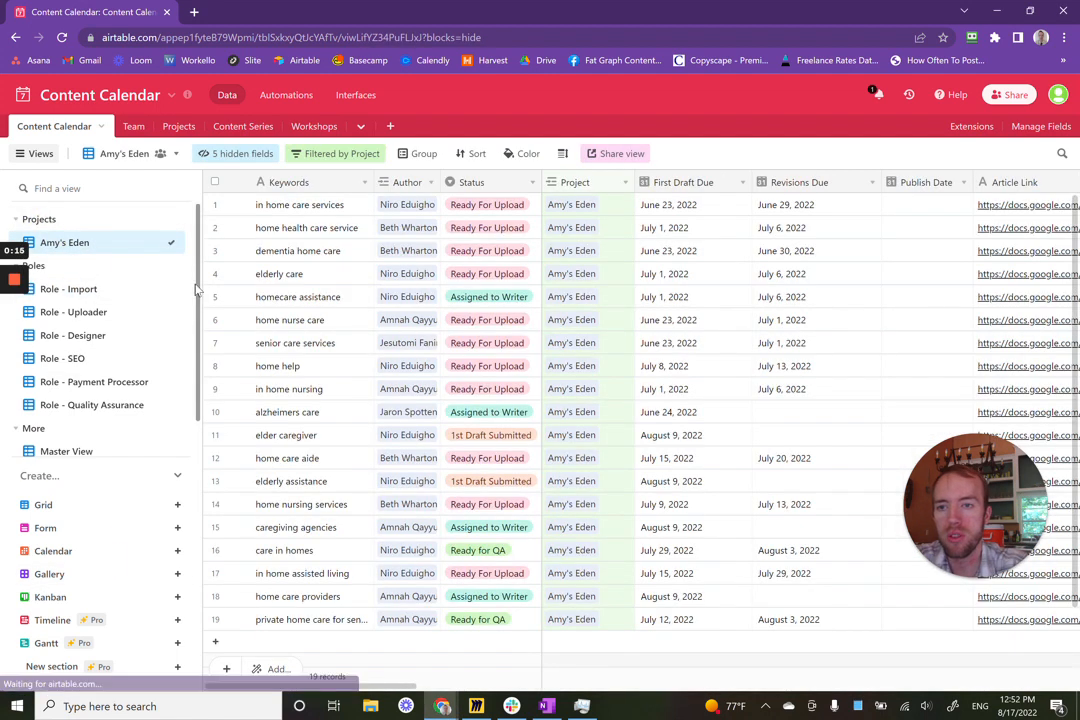
drag(197, 286, 200, 316)
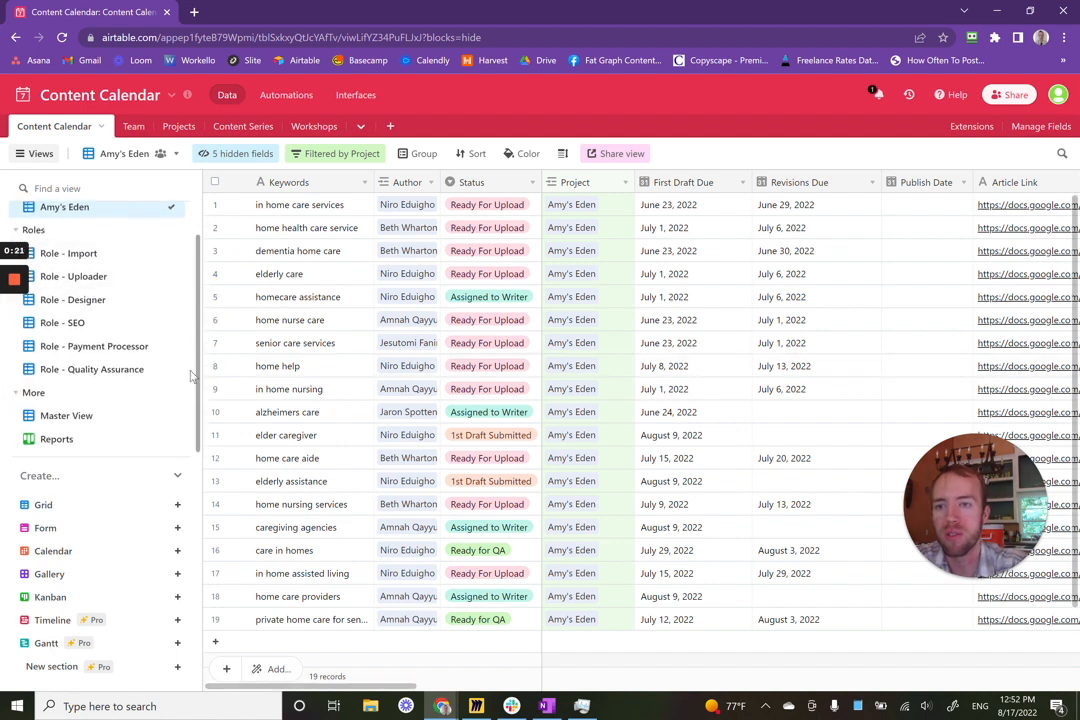
scroll(191, 360, up, 2)
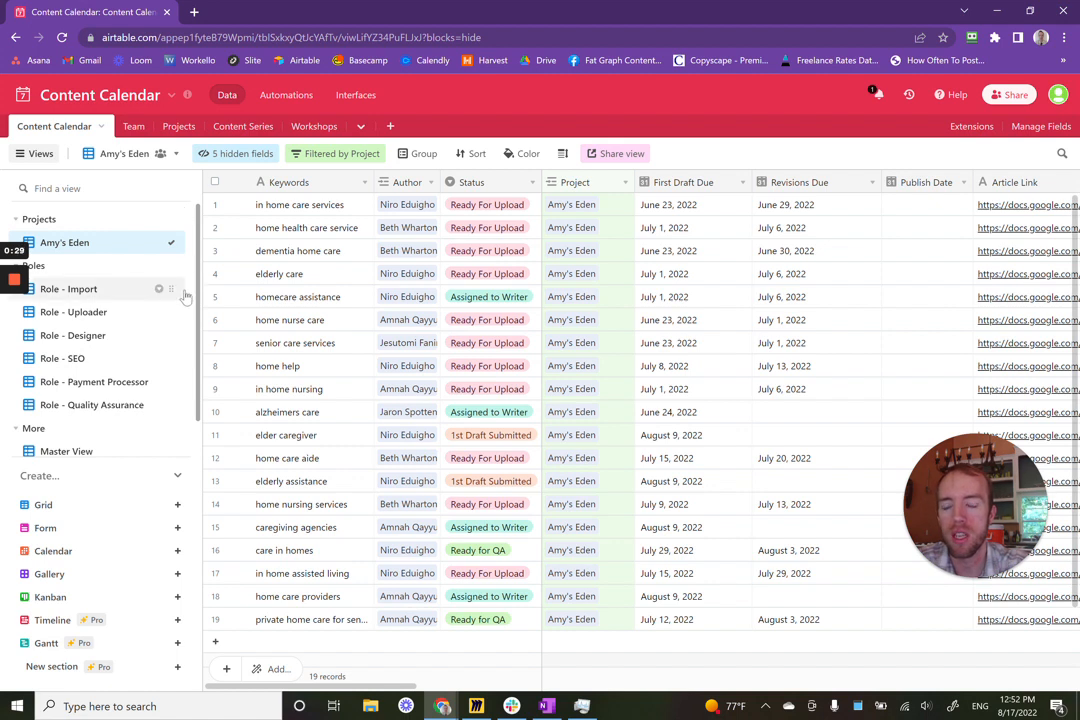
click(100, 292)
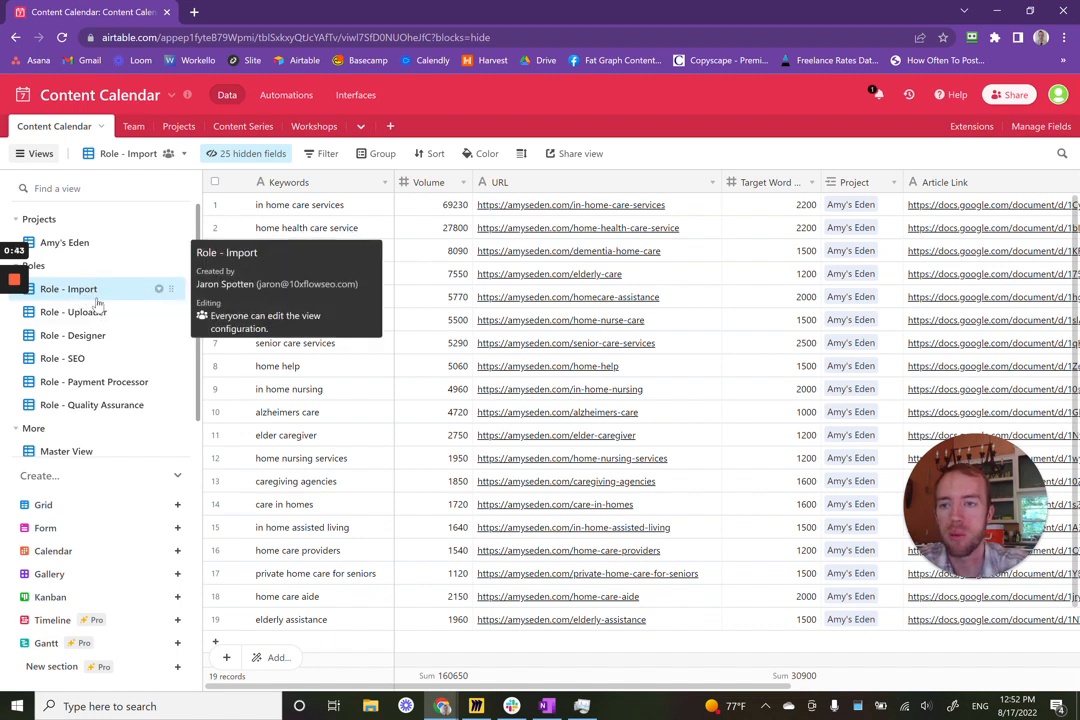
click(95, 311)
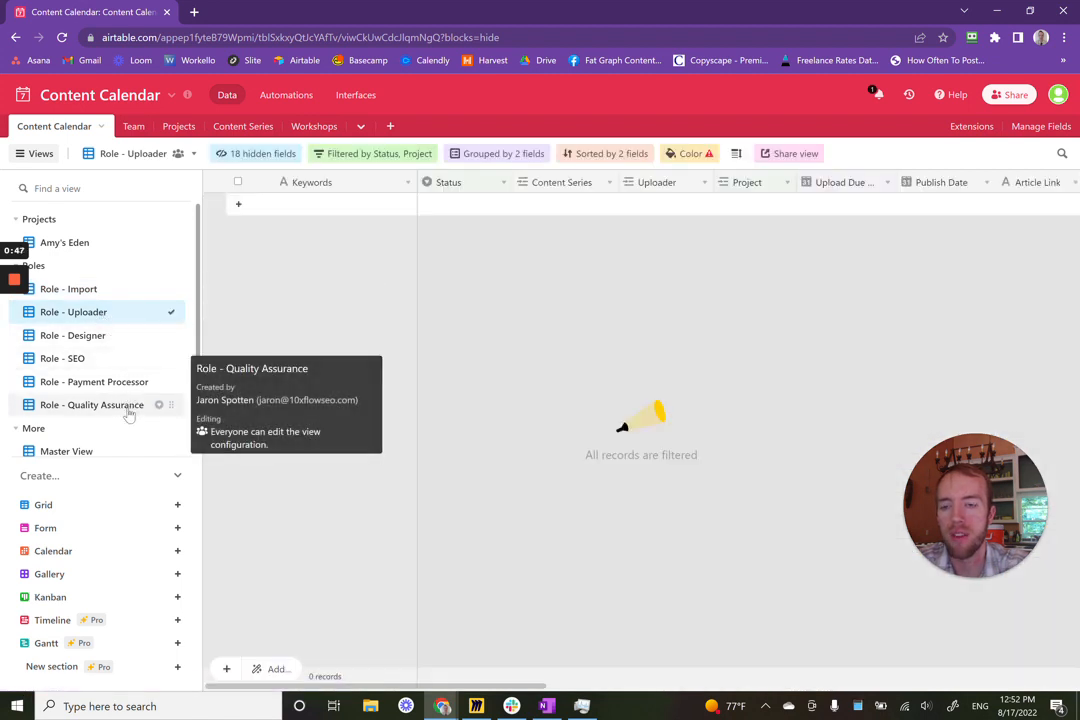
click(108, 408)
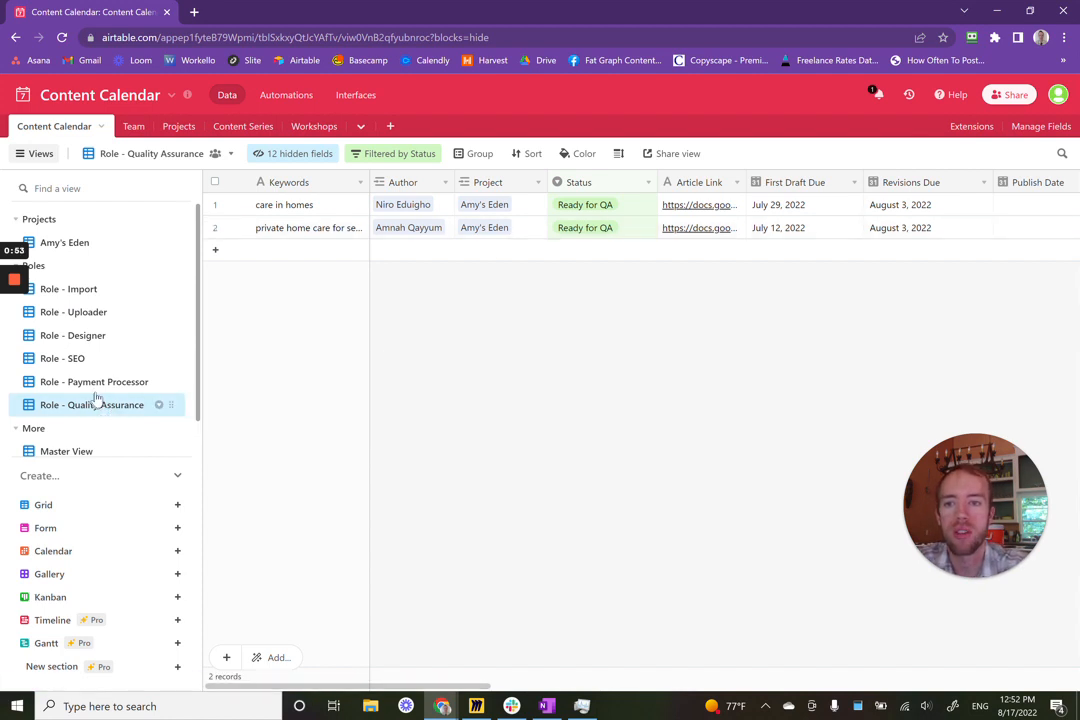
click(98, 390)
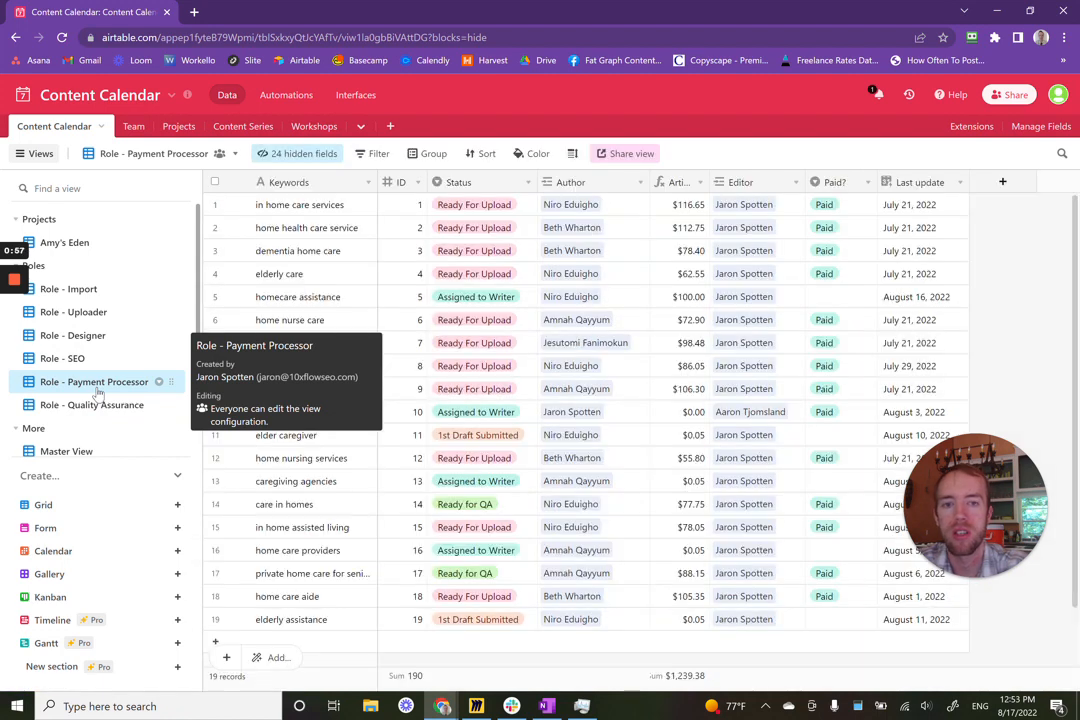
click(80, 316)
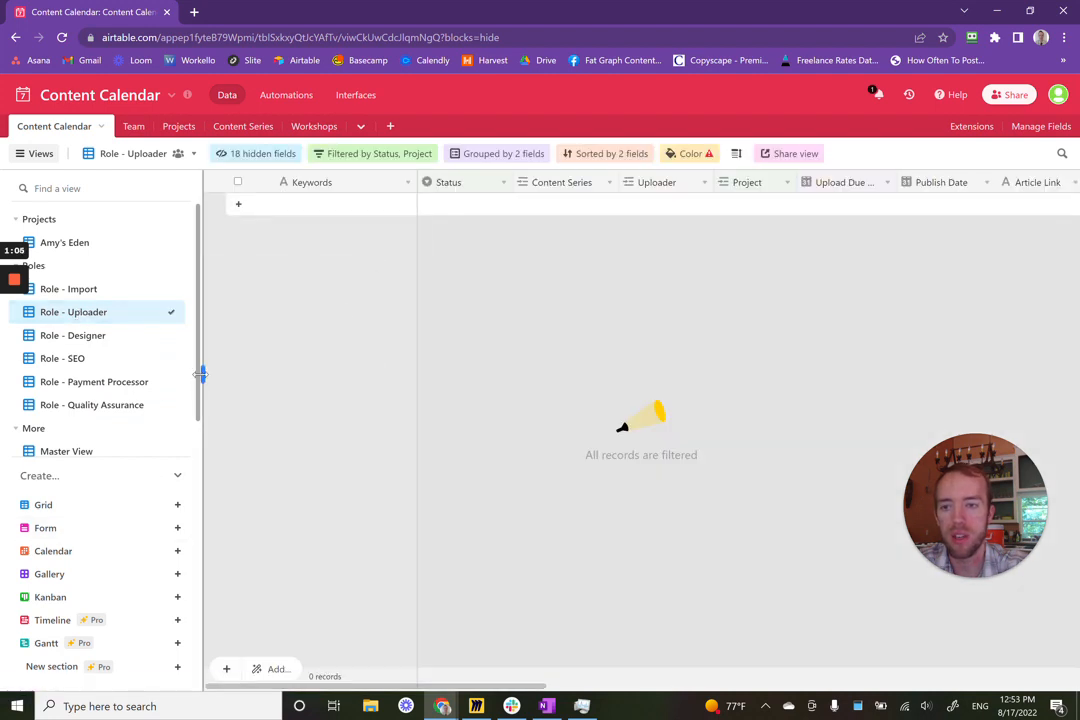
mouse_move(170, 512)
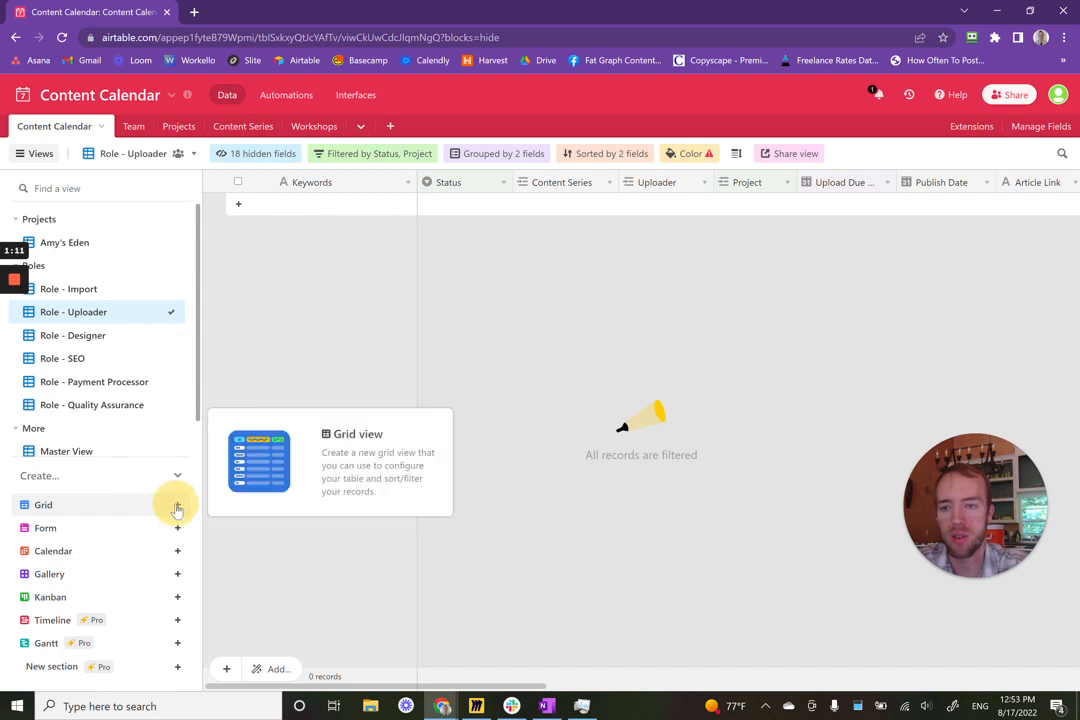
click(177, 505)
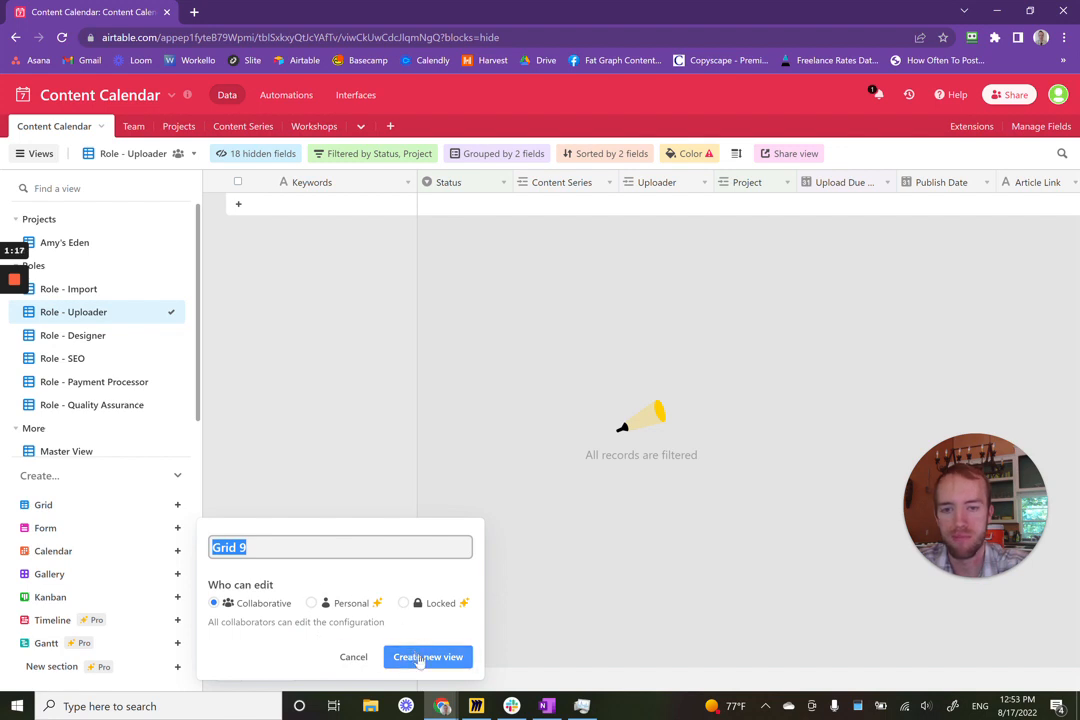
click(199, 406)
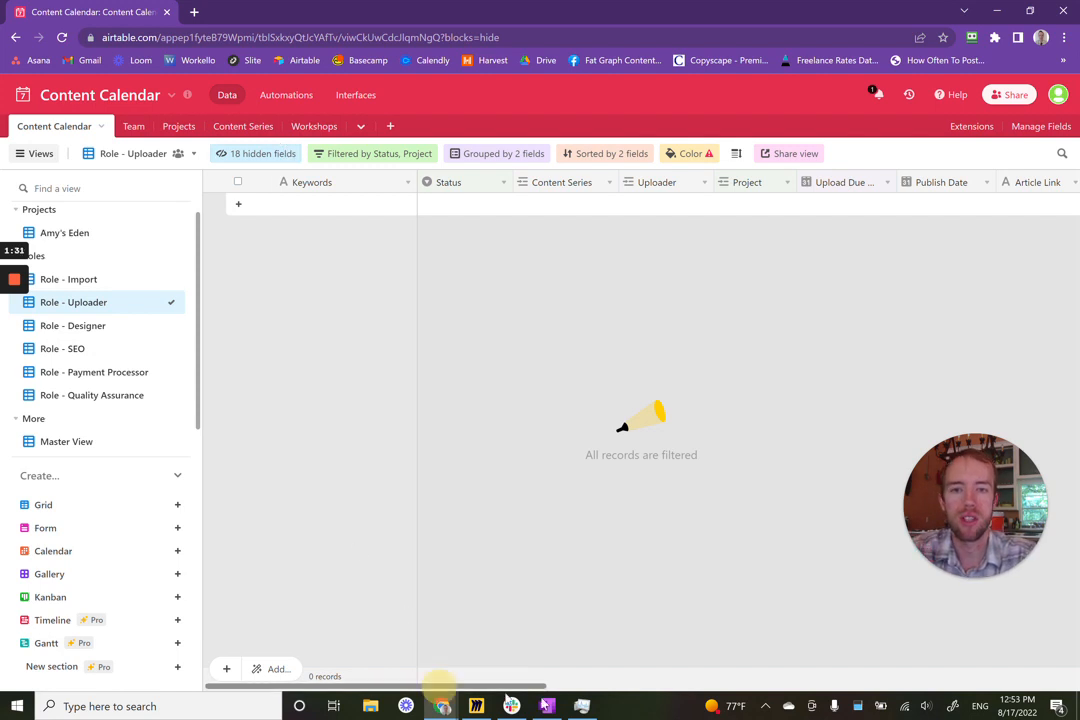
Review the Role - Uploader view's filter conditions, and check which fields are shown or hidden in the Role - Payment Processor view.
drag(440, 686, 630, 686)
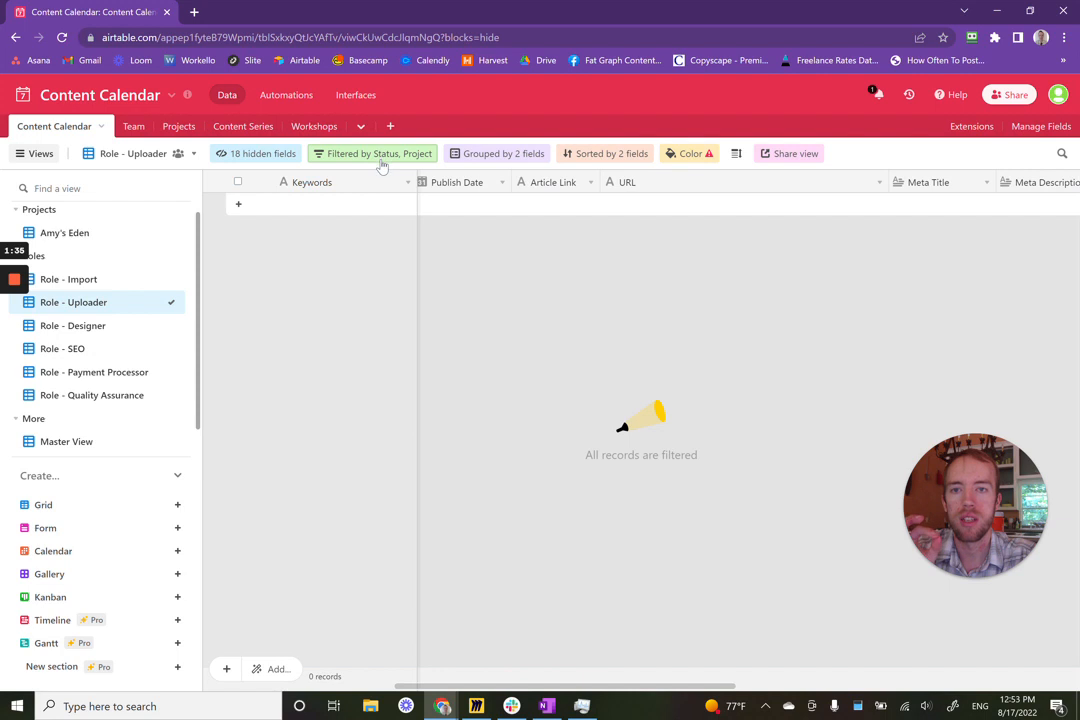
click(381, 155)
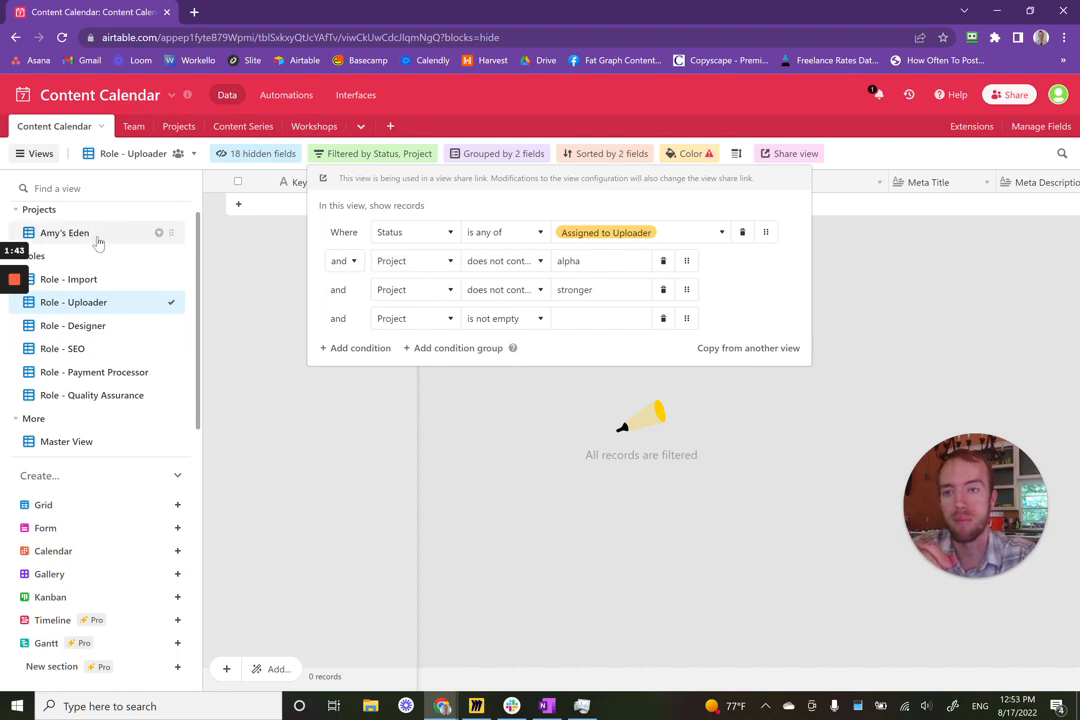
click(95, 373)
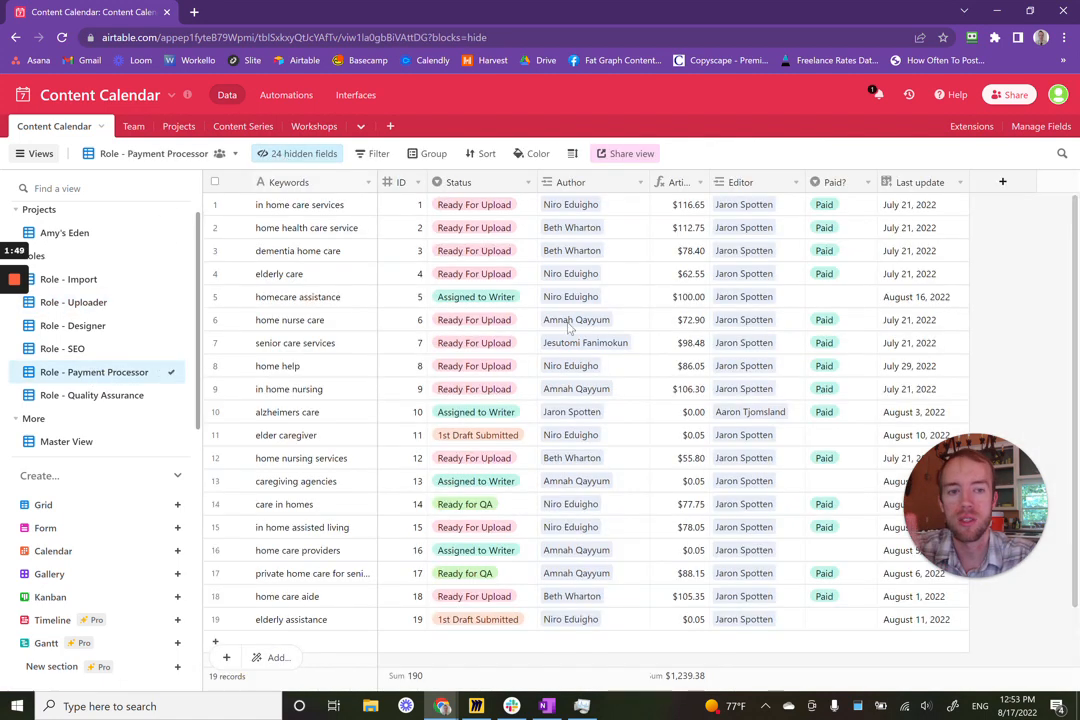
click(295, 157)
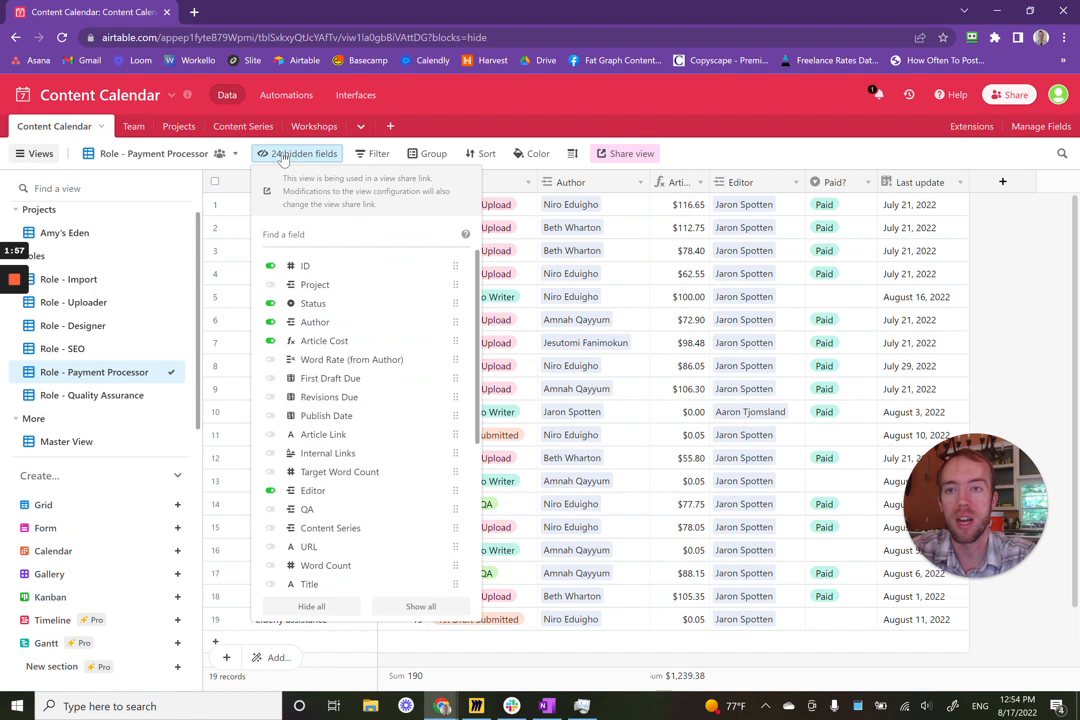
Add a filter condition on the Paid? field to the Role - Payment Processor view.
click(376, 156)
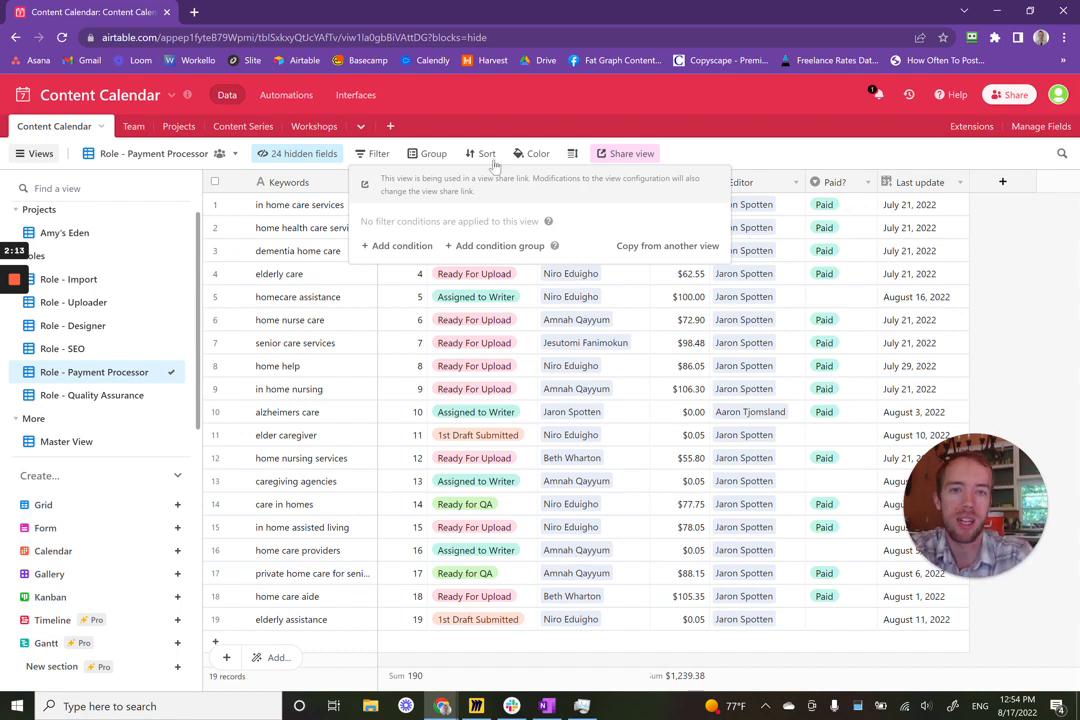
click(402, 246)
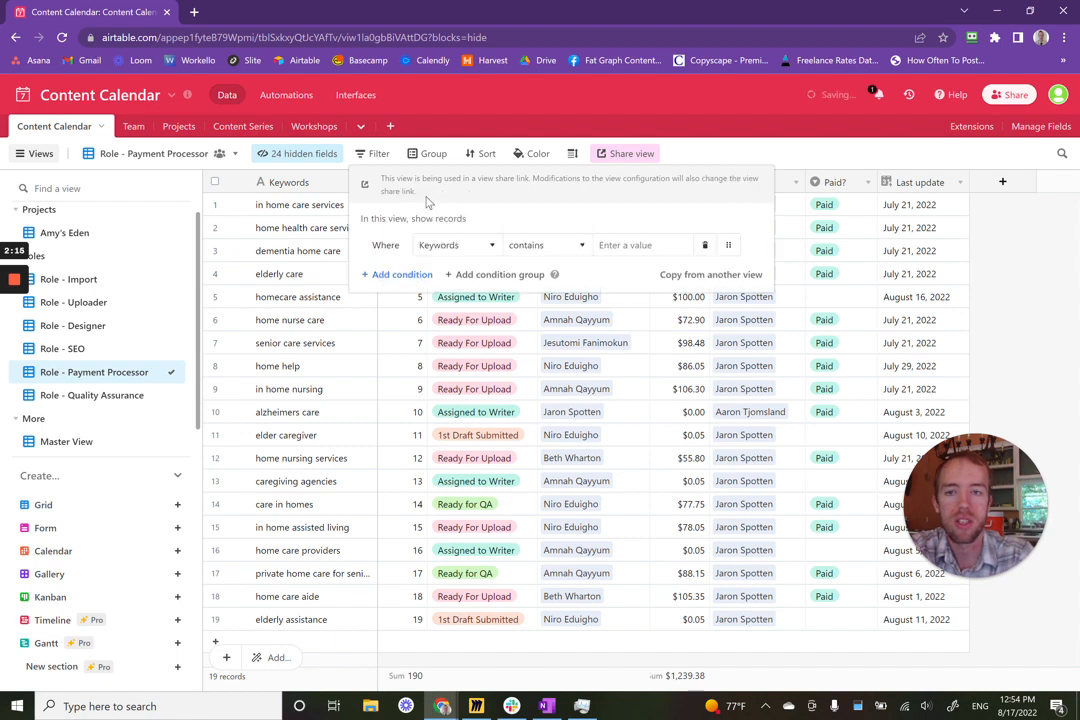
click(455, 247)
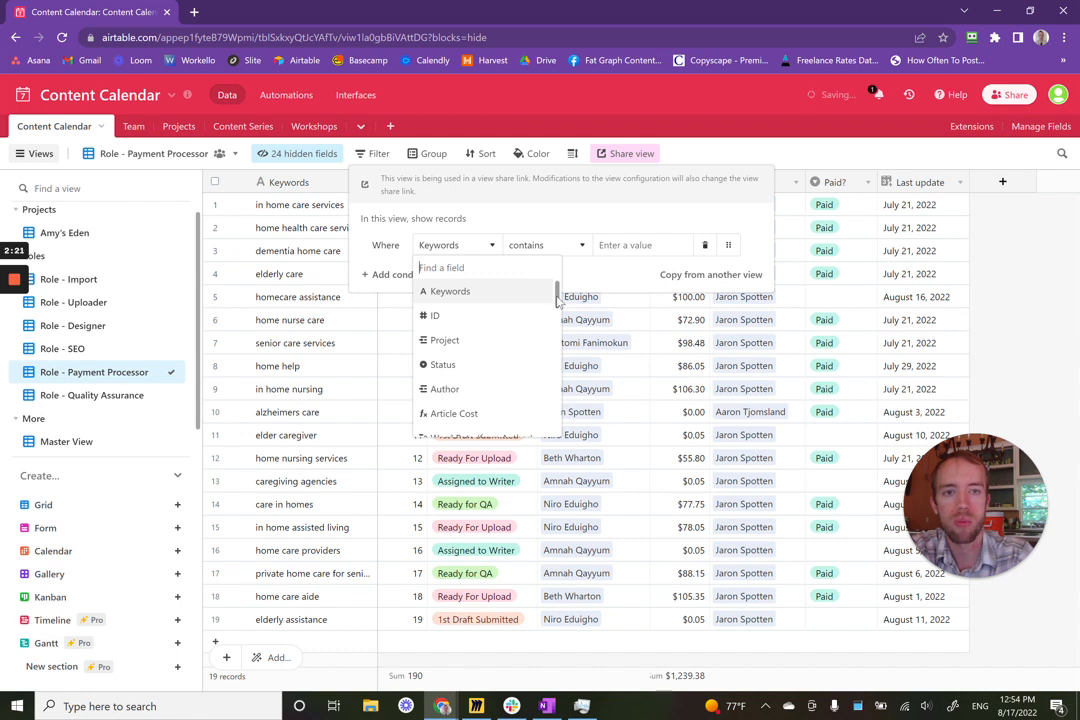
drag(558, 290, 548, 393)
scroll(433, 410, down, 1)
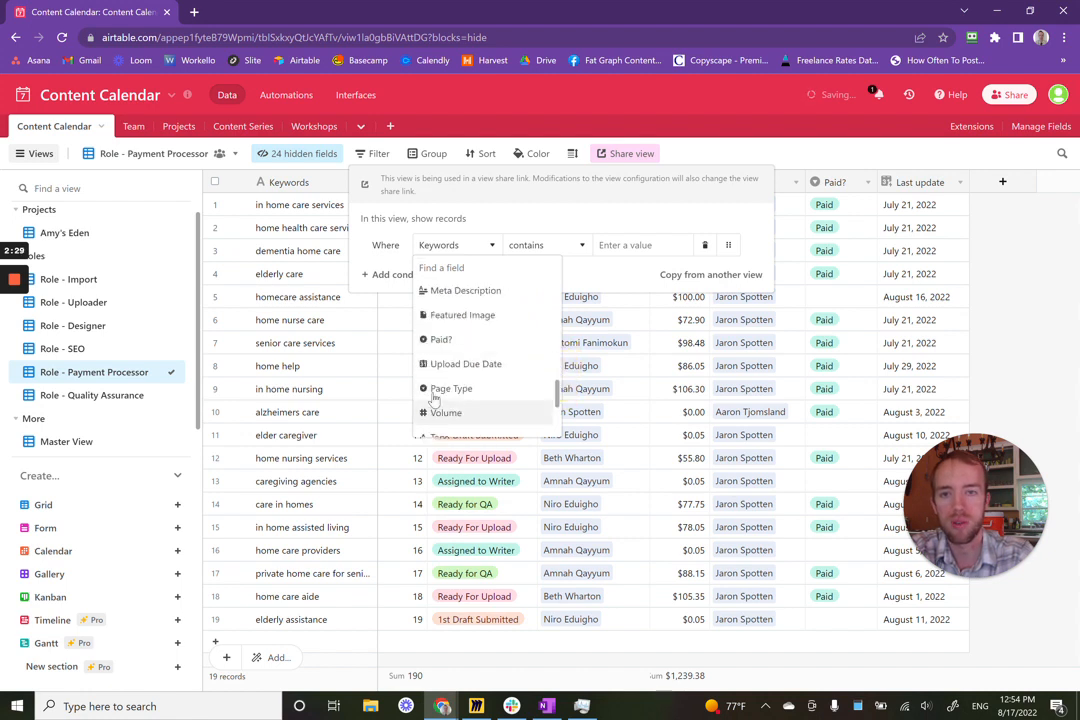
click(437, 342)
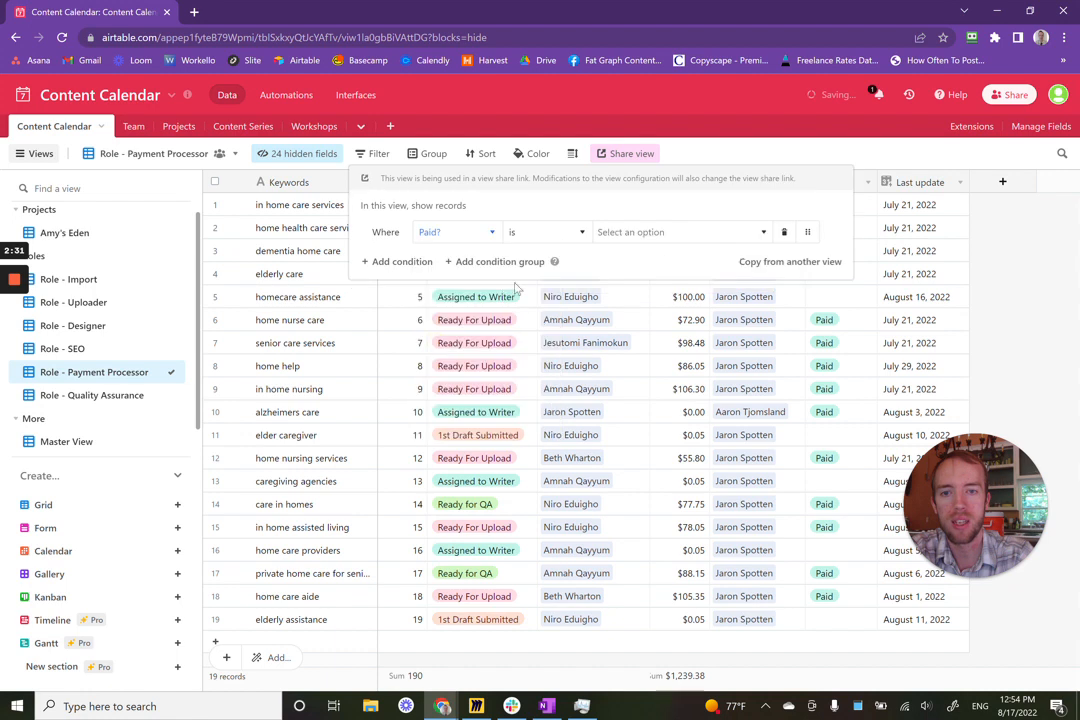
Set the Paid? filter condition to "is any of" with the options Ready and Paid.
click(578, 234)
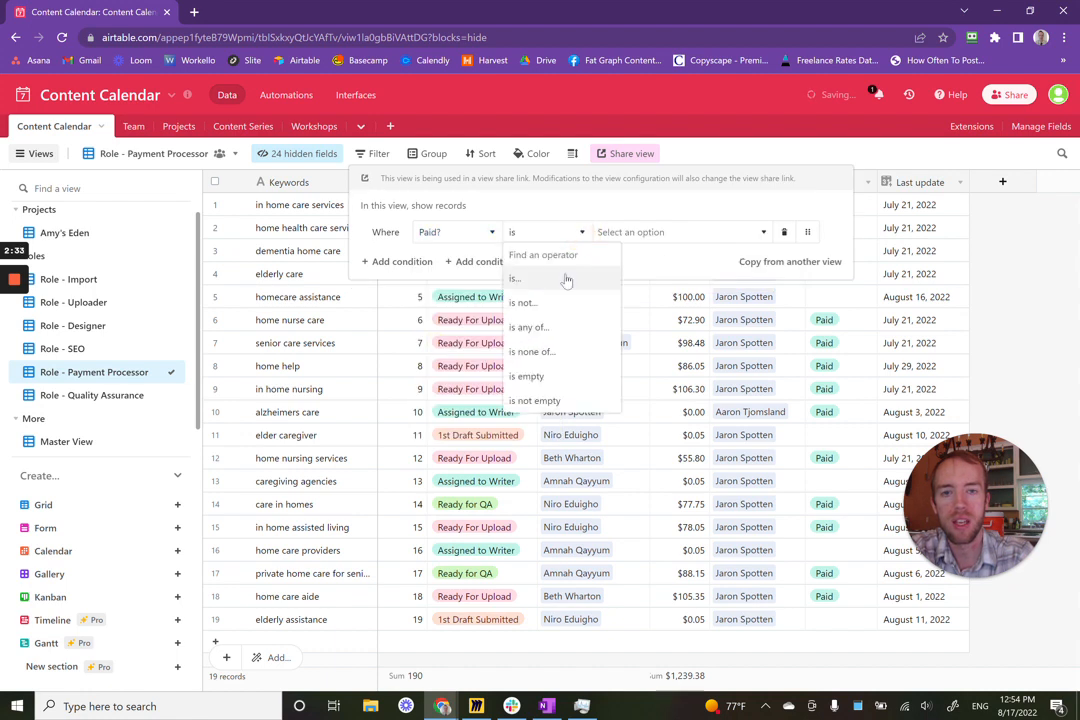
click(552, 327)
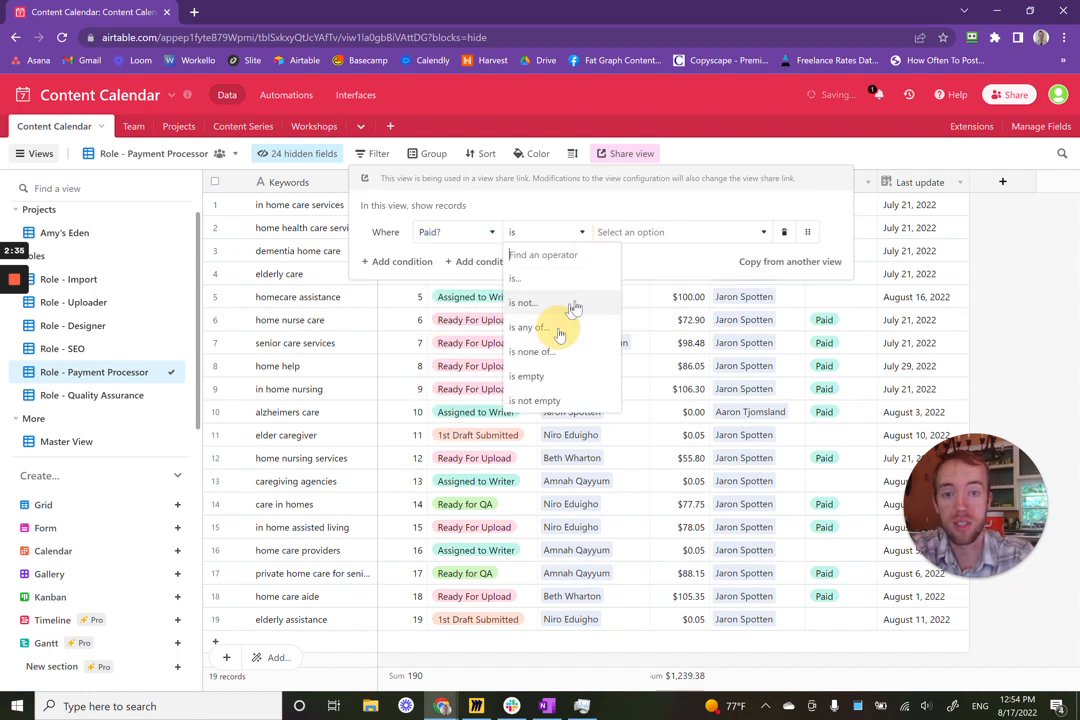
click(672, 250)
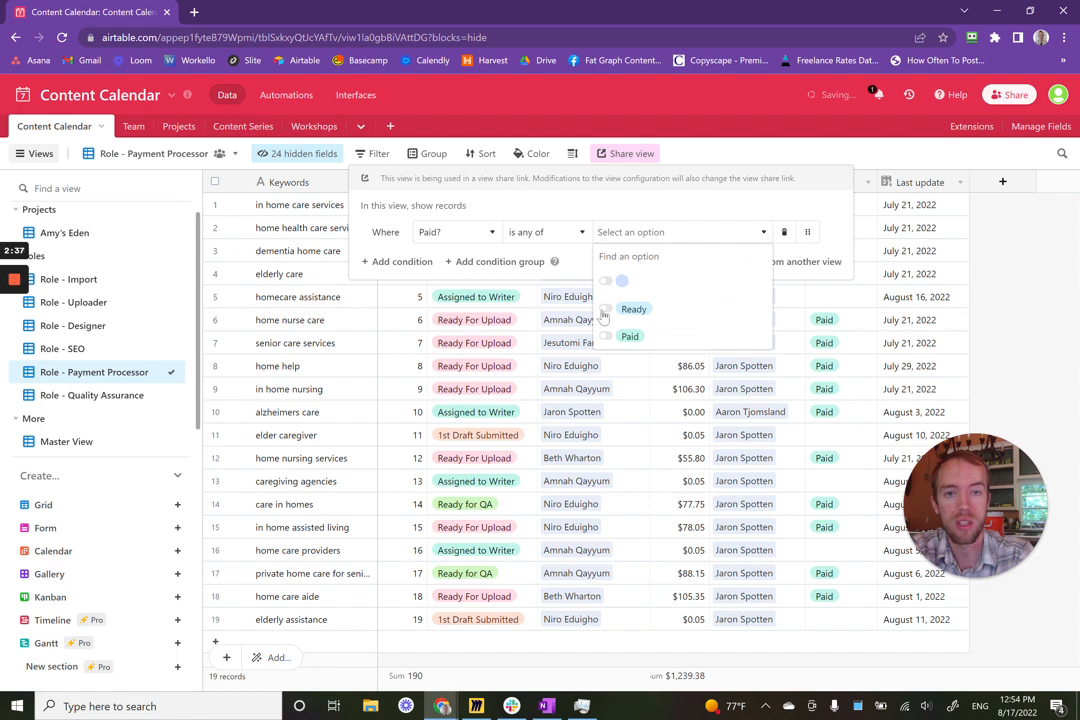
click(611, 316)
click(605, 336)
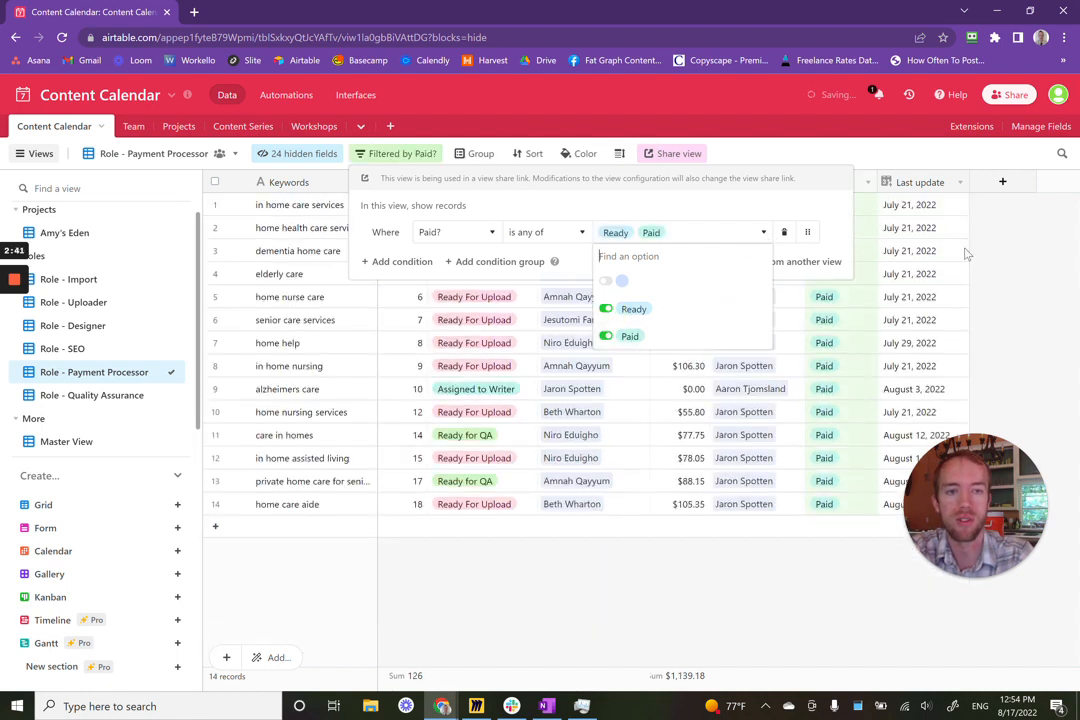
click(1034, 265)
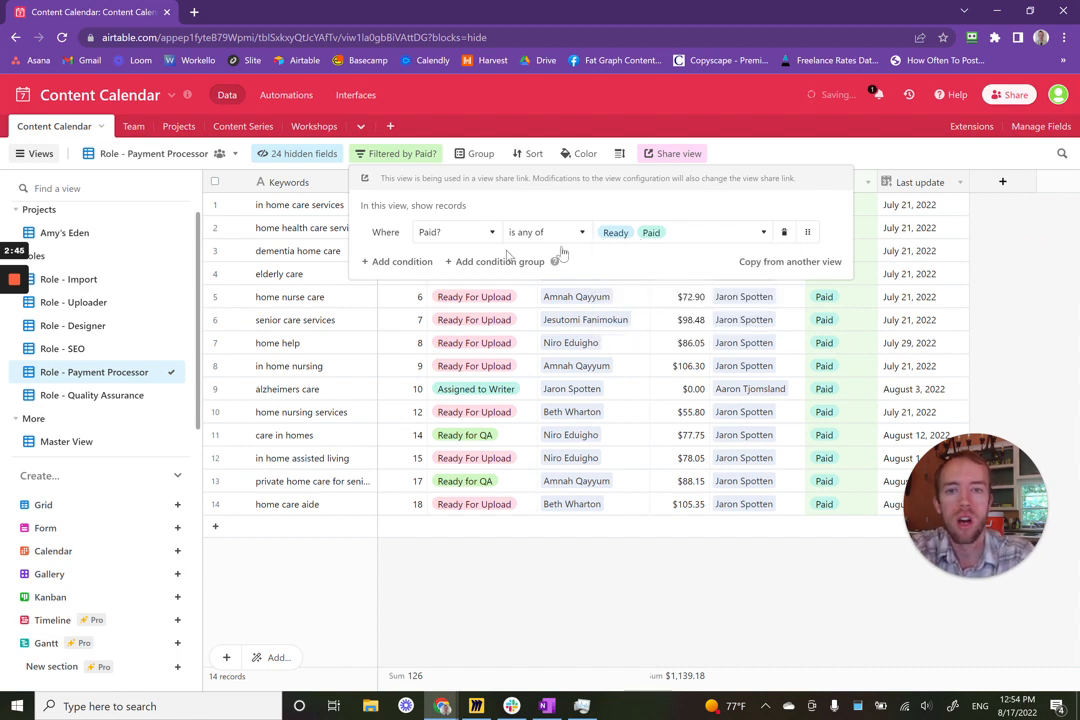
click(1010, 266)
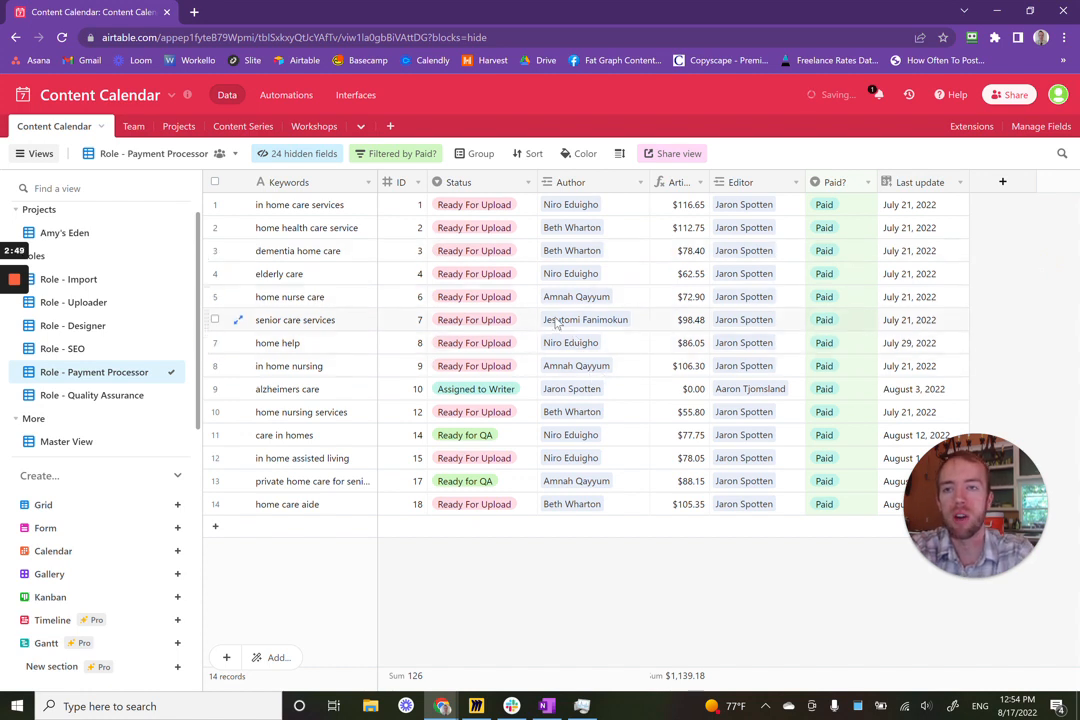
drag(198, 307, 193, 272)
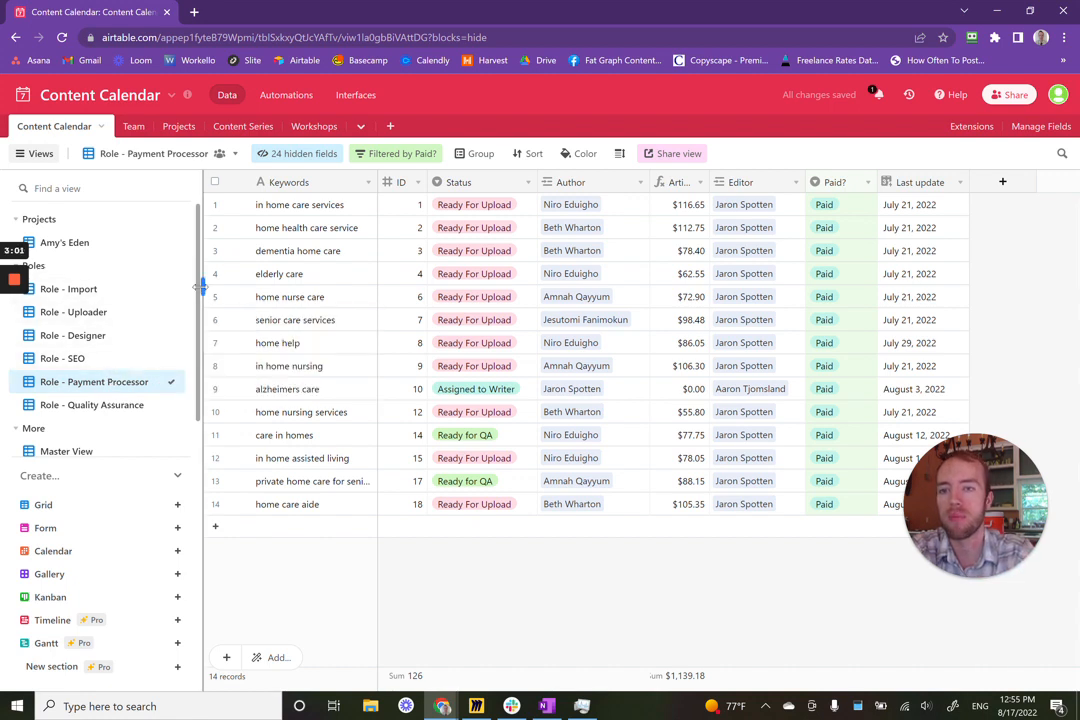
scroll(183, 342, down, 1)
scroll(188, 294, up, 1)
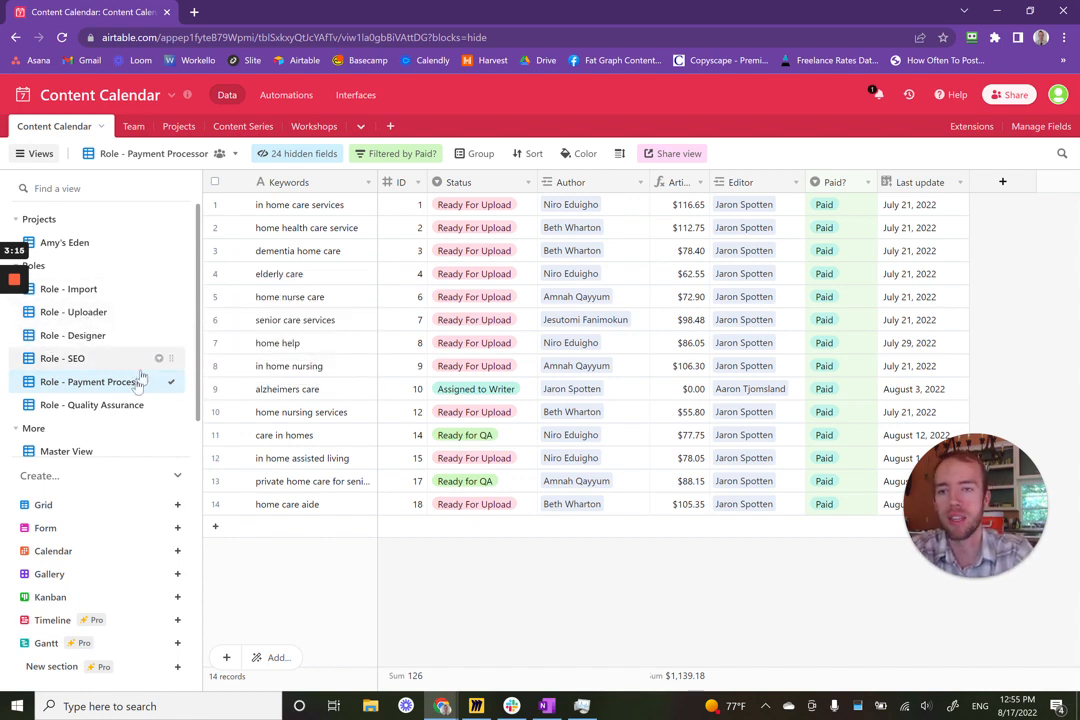
mouse_move(78, 340)
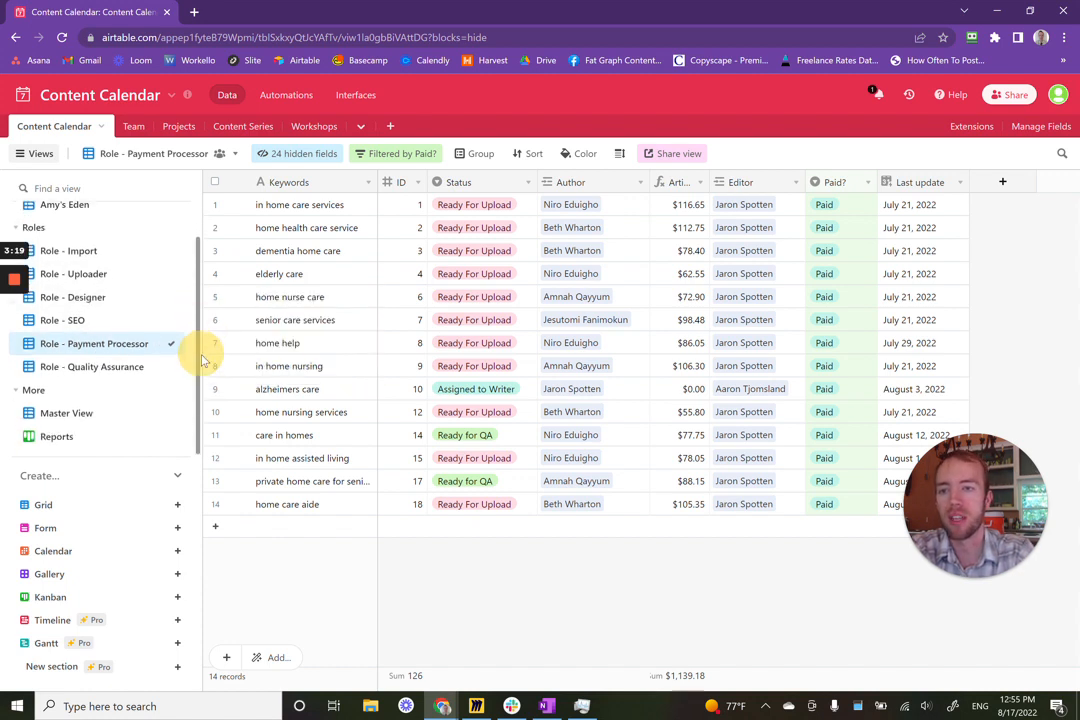
mouse_move(160, 312)
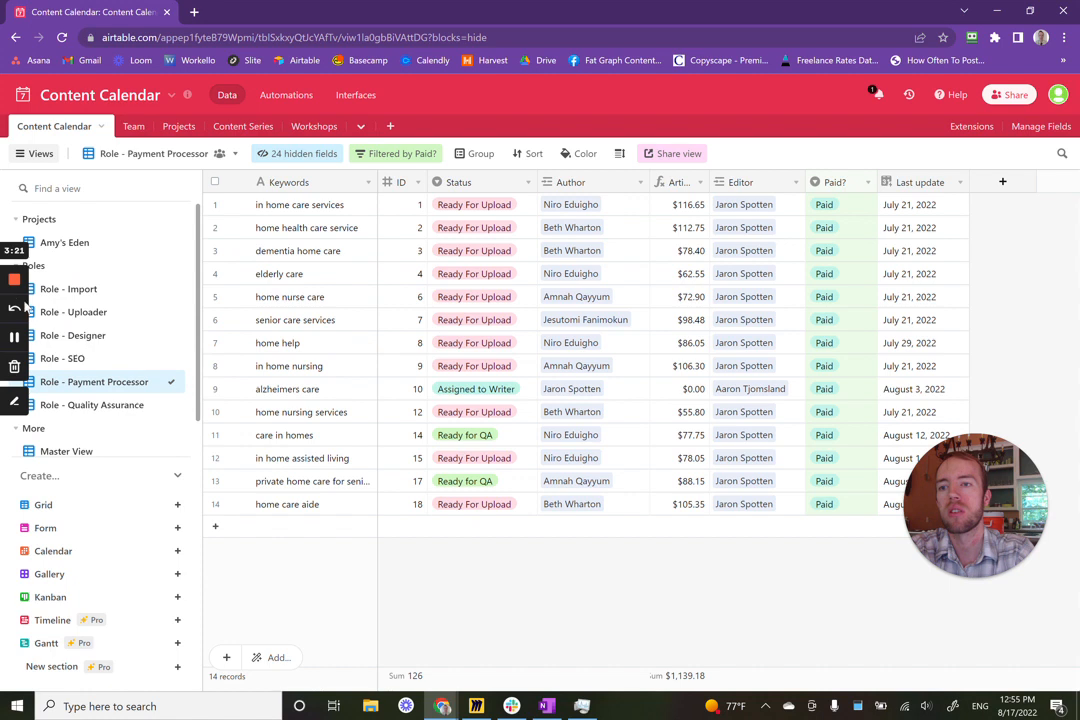
mouse_move(86, 368)
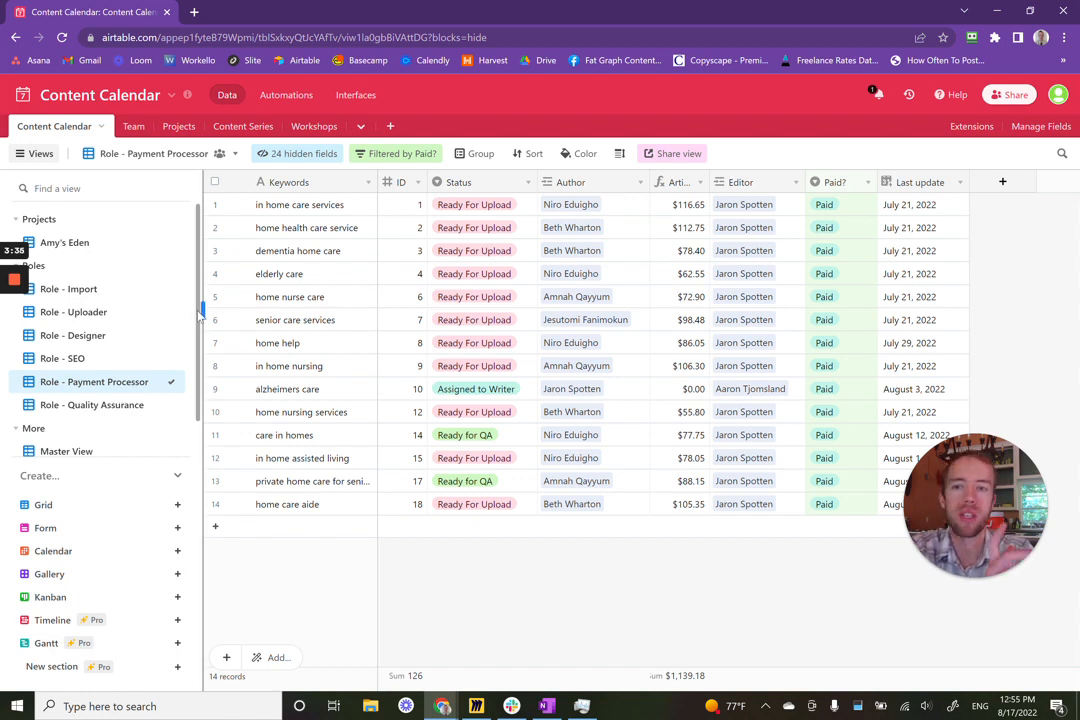
mouse_move(20, 338)
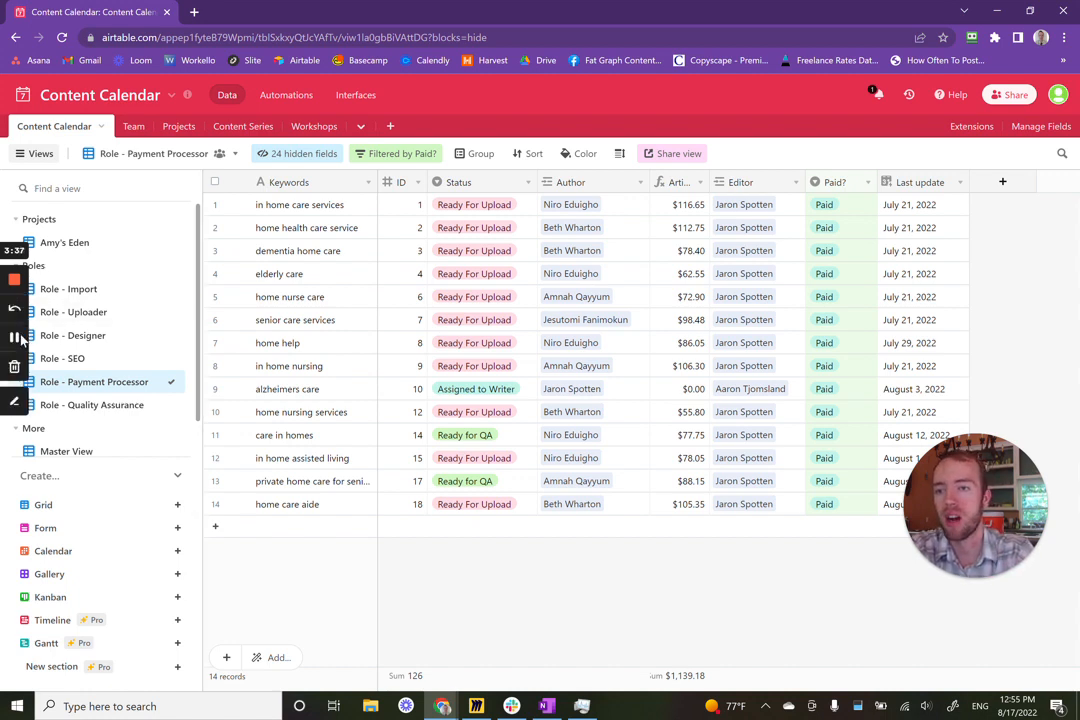